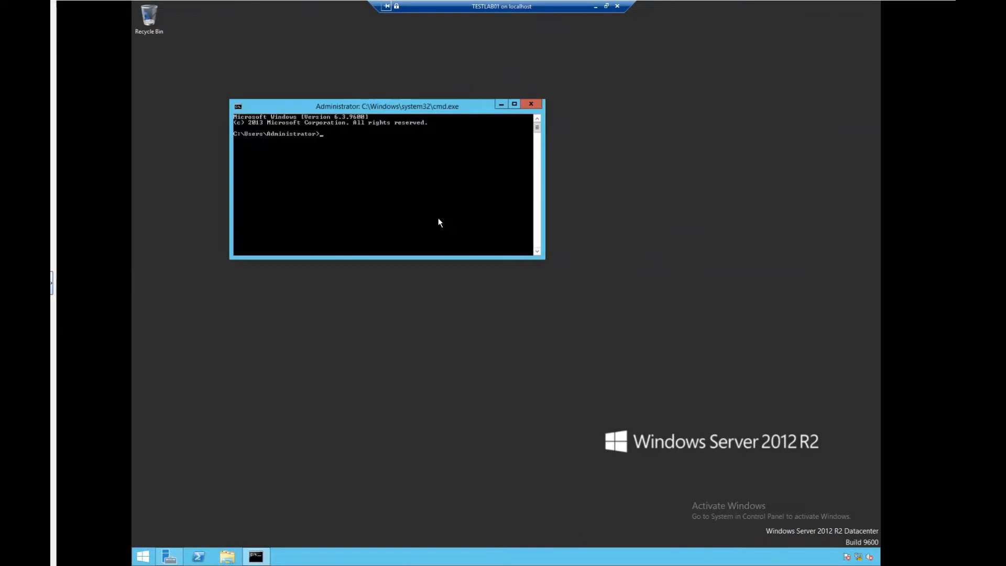
Run ping testlab1.local in Command Prompt; it reports the host could not be found
{"action": "type", "text": "ping"}
{"action": "type", "text": "testlab1.local"}
{"action": "key", "text": "Return"}
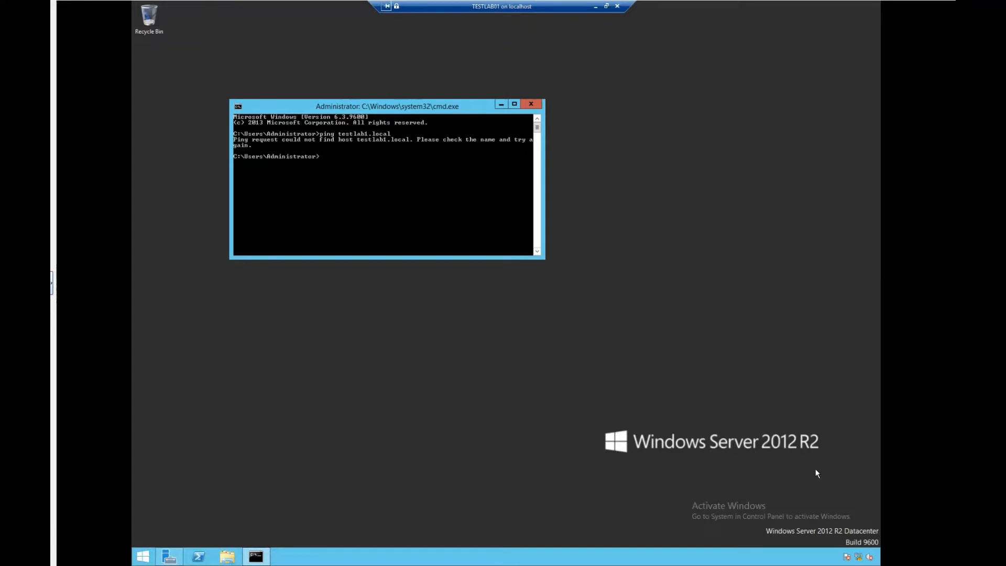
Give the Ethernet adapter's IPv4 settings a preferred DNS server of 10.10.10.10, then close the dialogs
{"action": "right_click", "coordinate": [859, 556]}
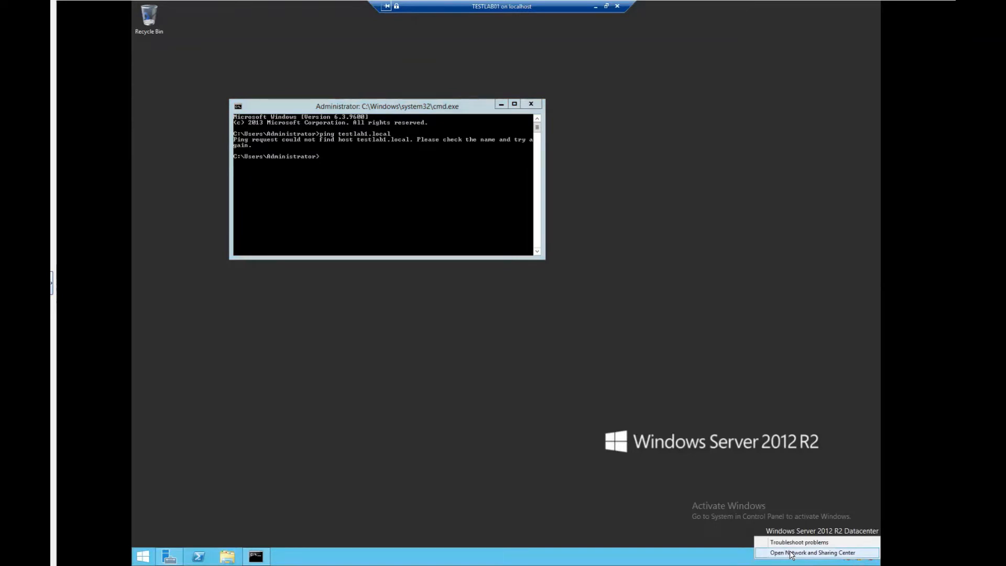
{"action": "left_click", "coordinate": [791, 553]}
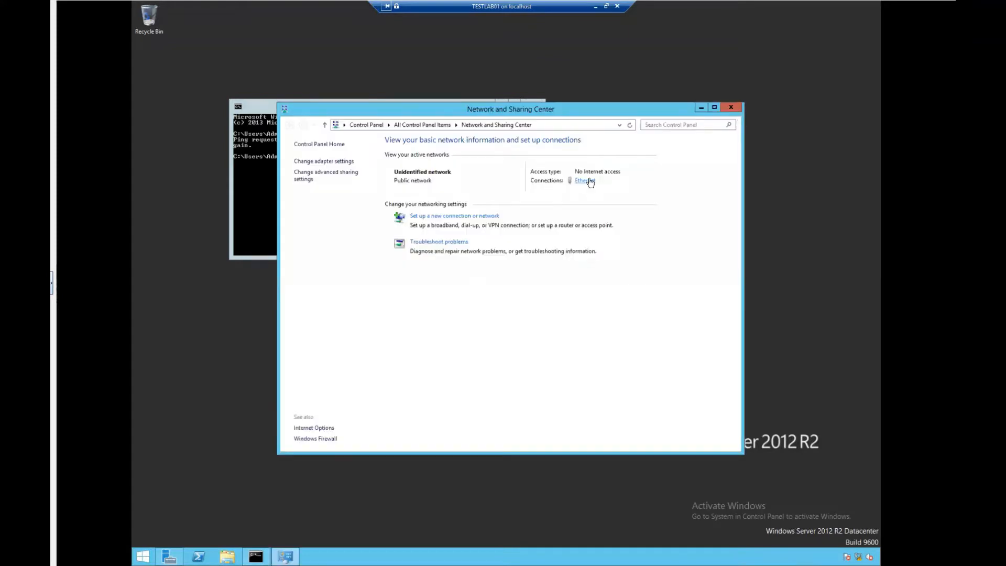
{"action": "left_click", "coordinate": [585, 180]}
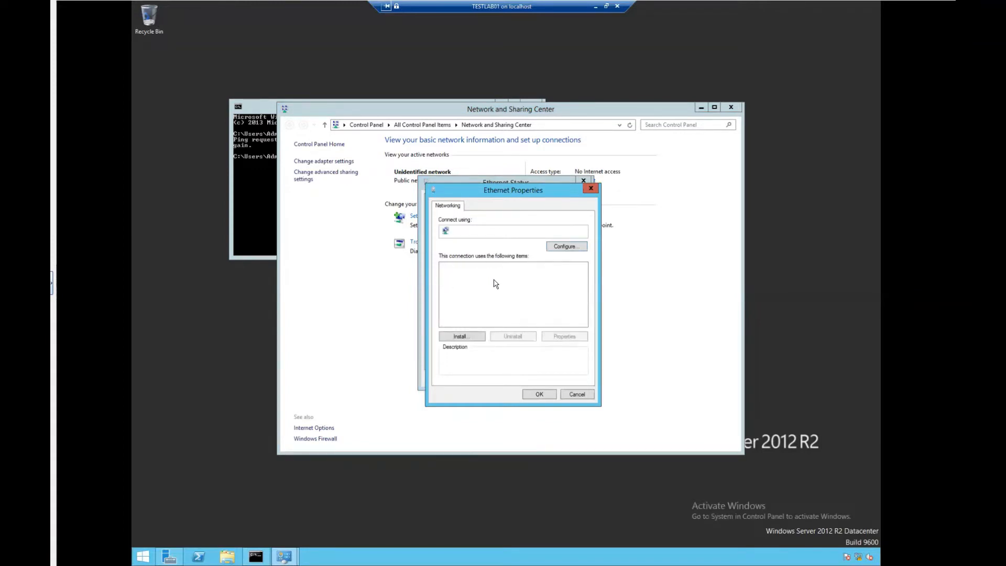
{"action": "left_click", "coordinate": [535, 323]}
{"action": "double_click", "coordinate": [535, 323]}
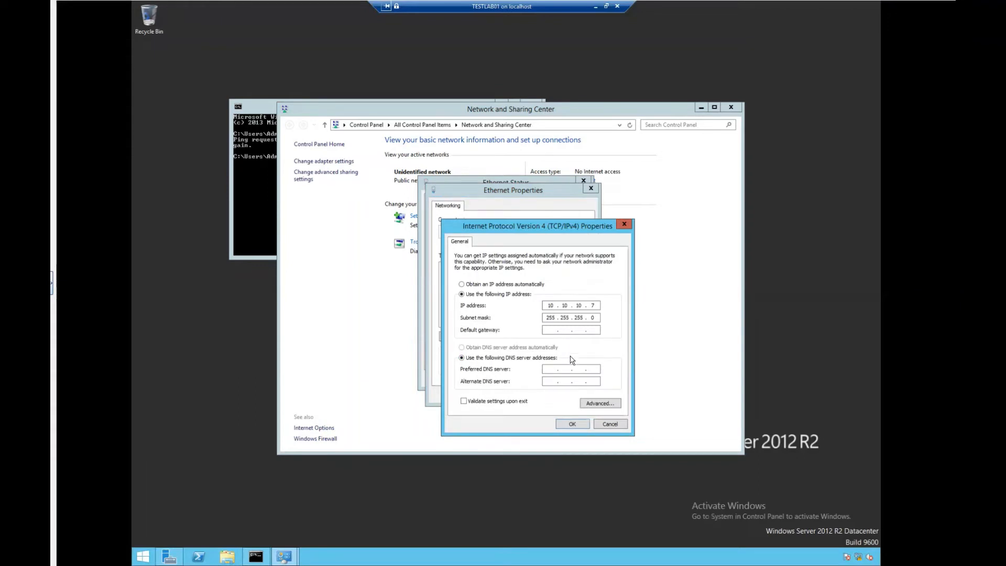
{"action": "type", "text": "1"}
{"action": "type", "text": "0."}
{"action": "type", "text": "10.10.10"}
{"action": "left_click", "coordinate": [572, 424]}
{"action": "left_click", "coordinate": [539, 394]}
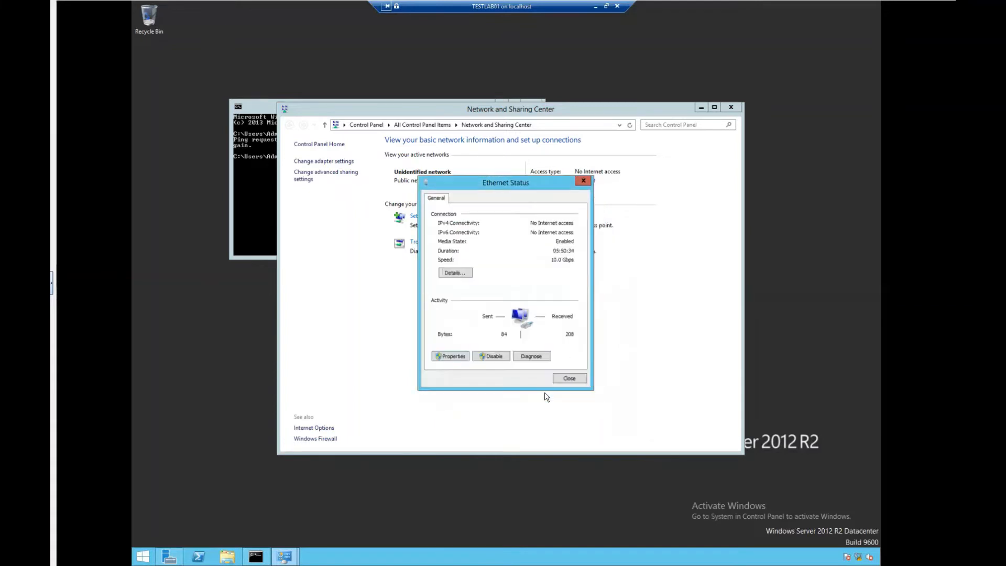
{"action": "left_click", "coordinate": [566, 380]}
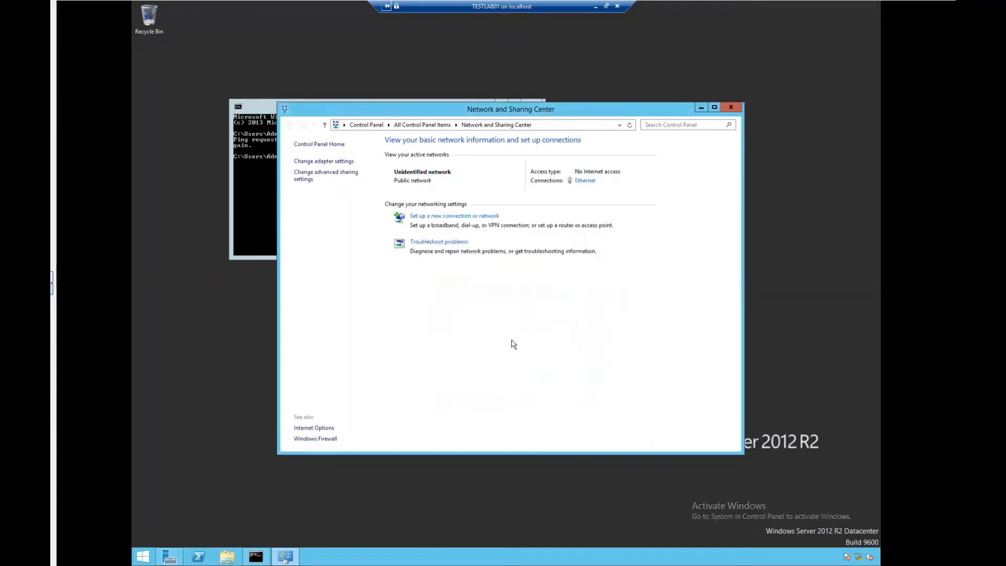
{"action": "left_click", "coordinate": [264, 214]}
Rerun ping testlab1.local and confirm four replies from 10.10.10.5 with 0% loss
{"action": "key", "text": "Up"}
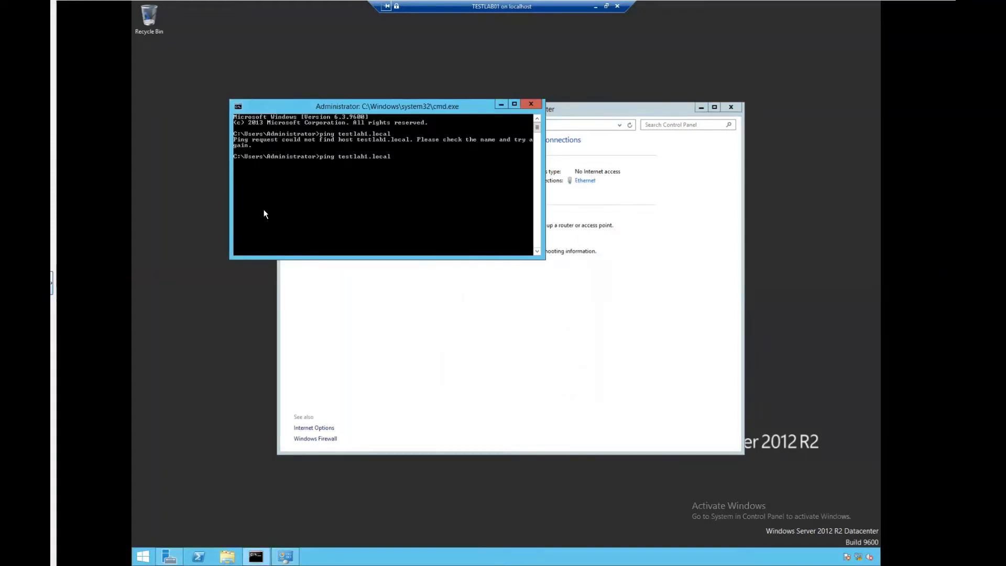
{"action": "key", "text": "Return"}
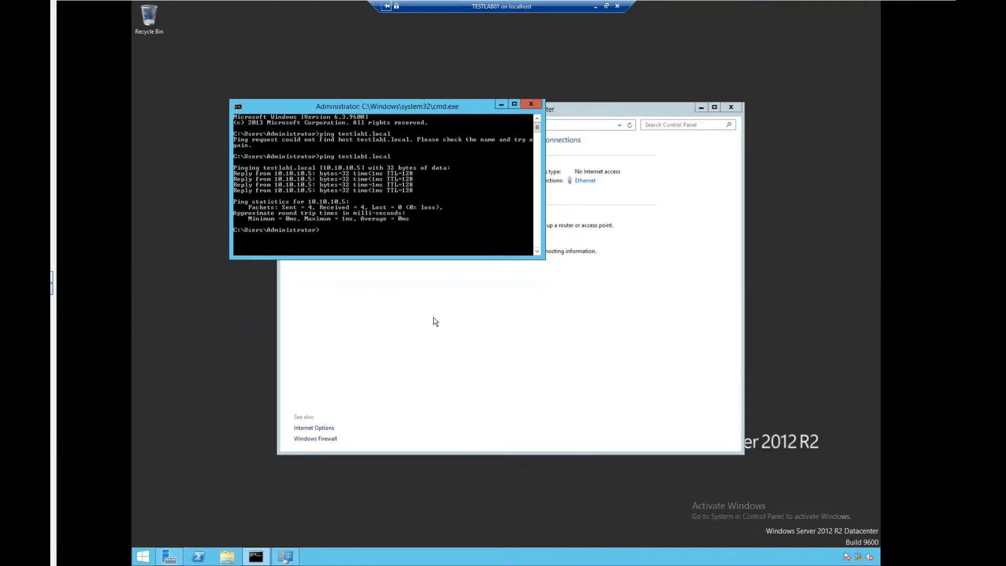
{"action": "left_click", "coordinate": [506, 332]}
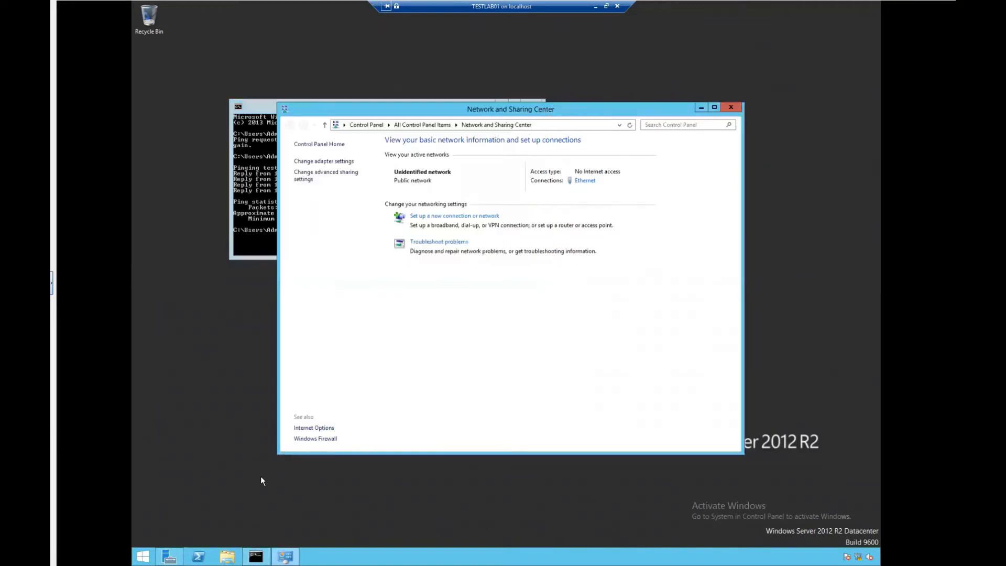
Open System Properties from Server Manager's Local Server page and centre it on screen
{"action": "left_click", "coordinate": [169, 557]}
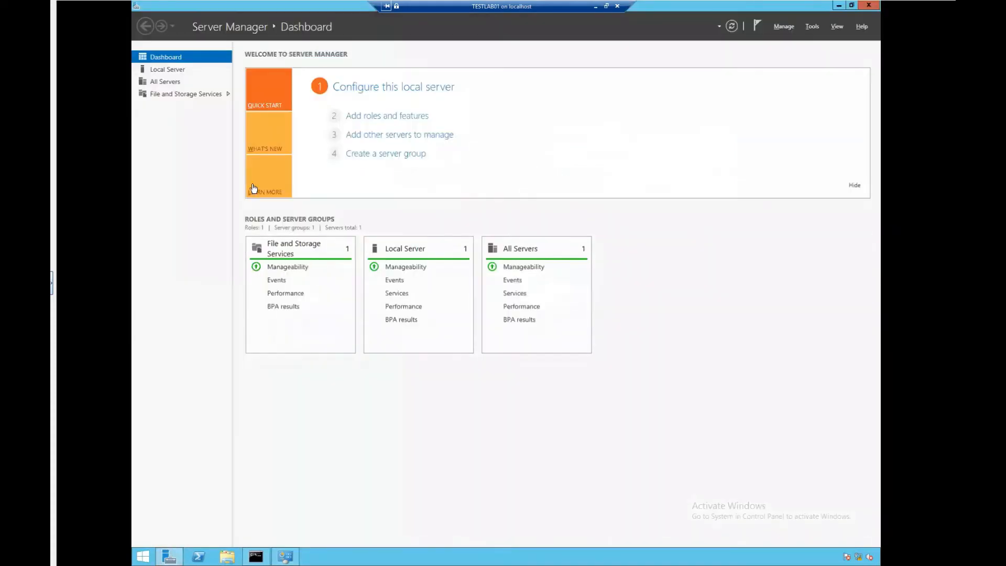
{"action": "left_click", "coordinate": [168, 70]}
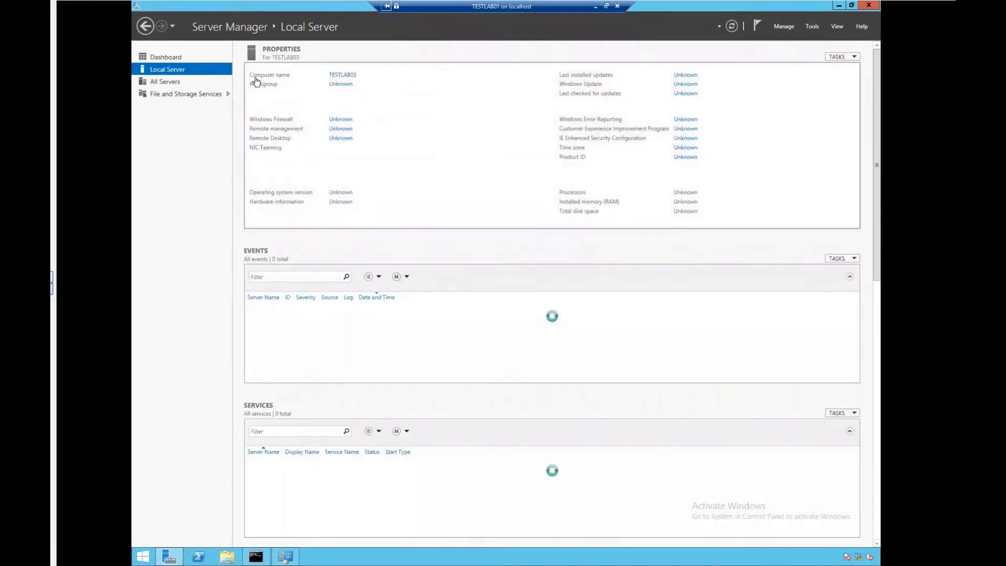
{"action": "left_click", "coordinate": [345, 86]}
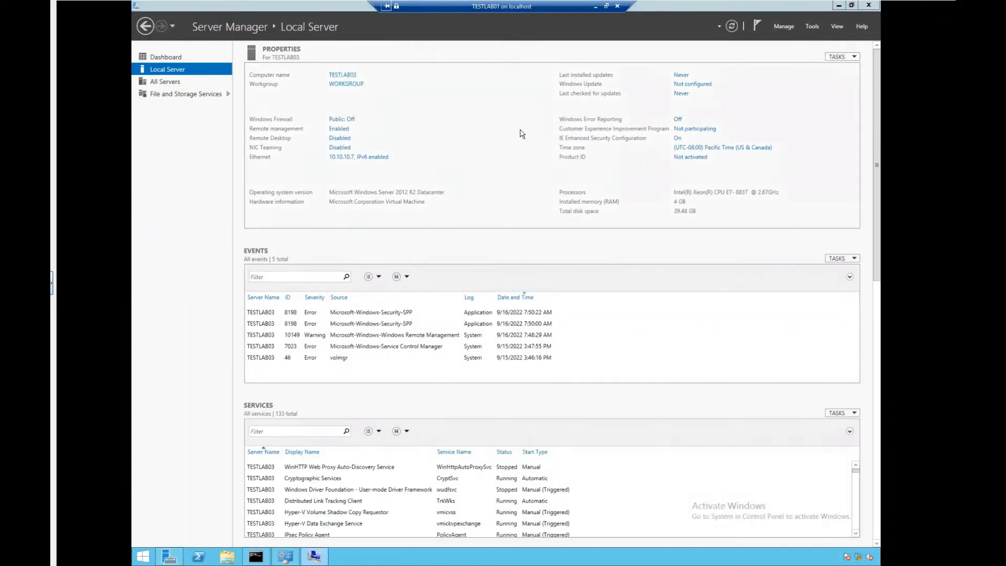
{"action": "left_click", "coordinate": [348, 85]}
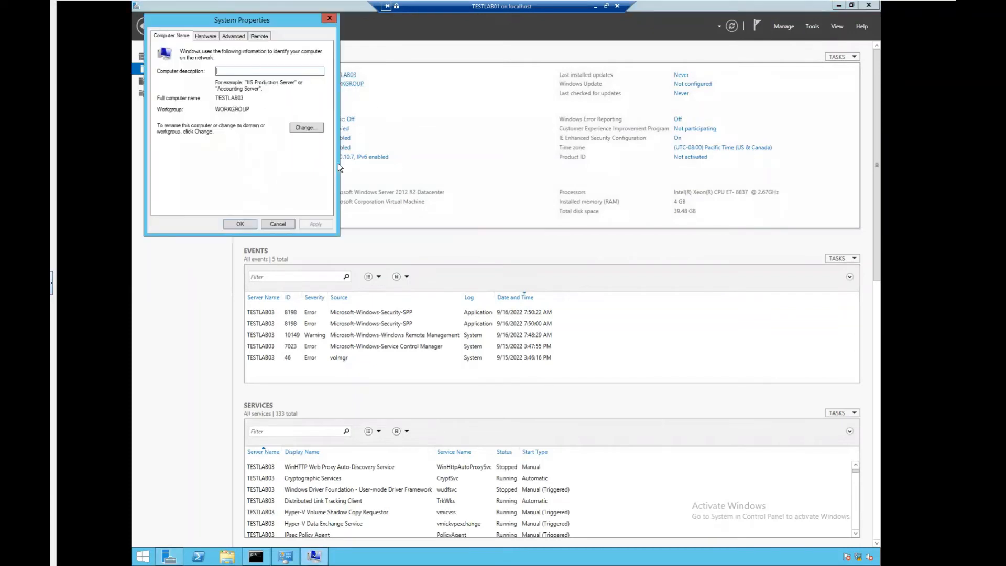
{"action": "left_click_drag", "start_coordinate": [253, 22], "coordinate": [541, 185]}
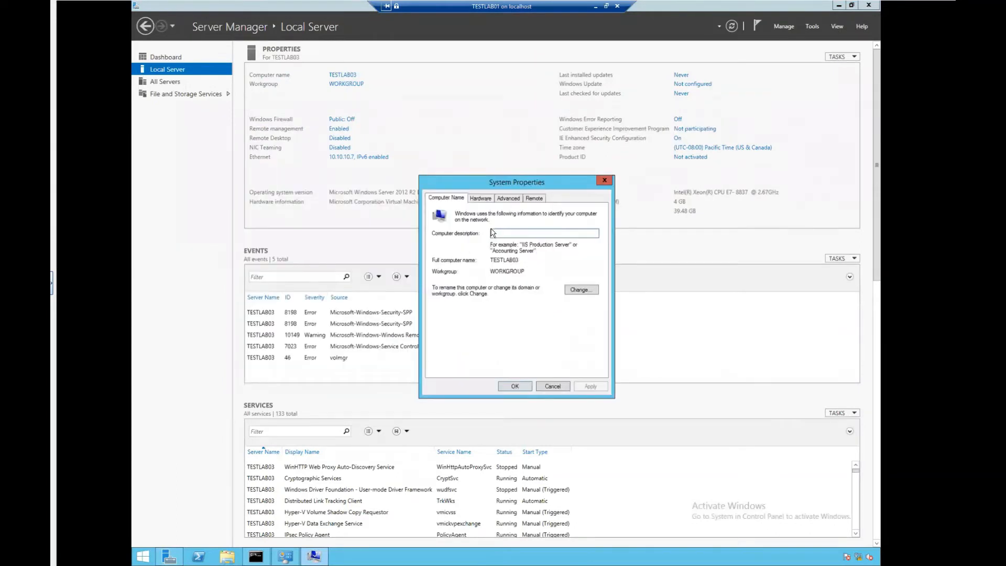
Change the computer's membership from workgroup to the domain testlab1.local
{"action": "left_click", "coordinate": [585, 289]}
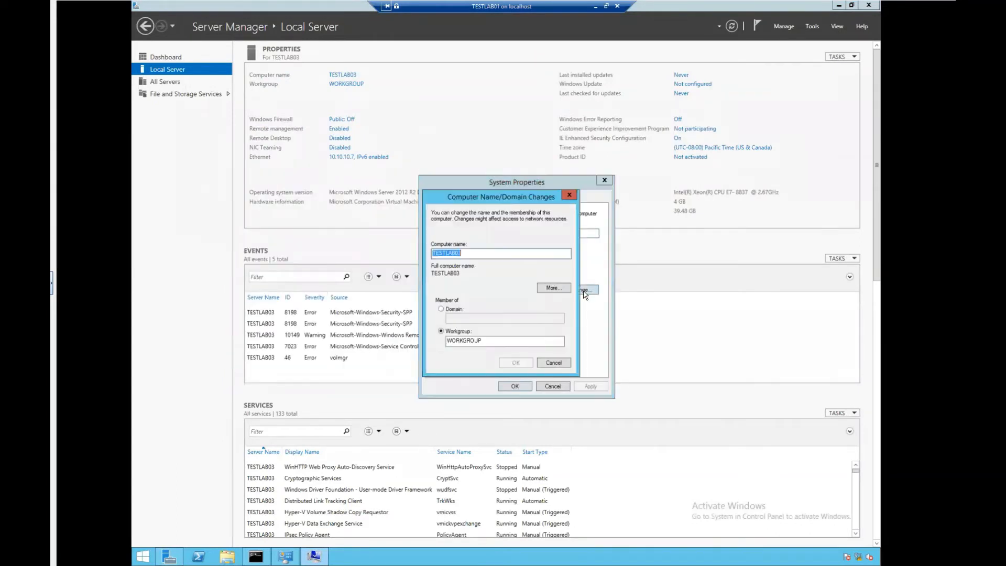
{"action": "left_click", "coordinate": [441, 310]}
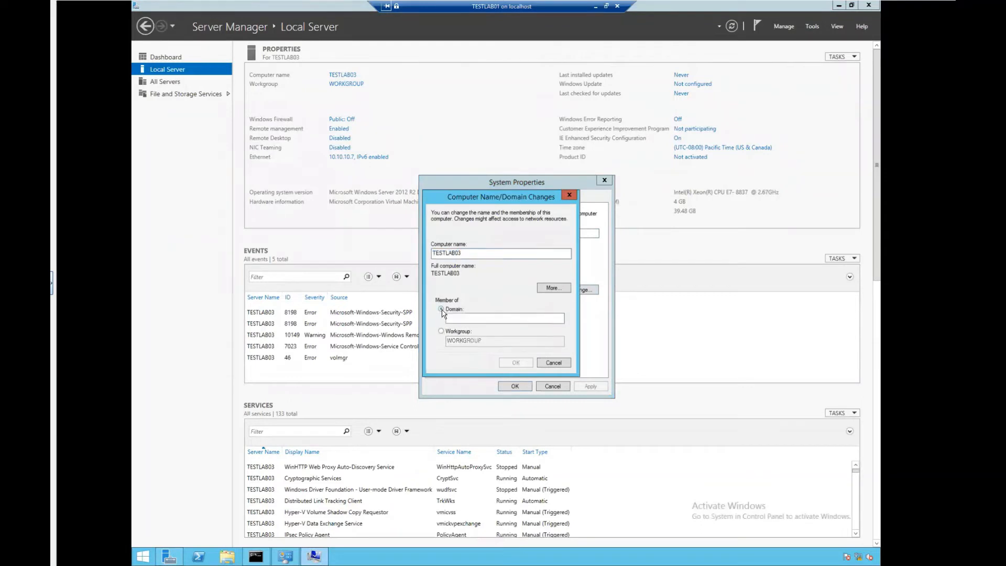
{"action": "left_click", "coordinate": [458, 316]}
{"action": "type", "text": "testlab"}
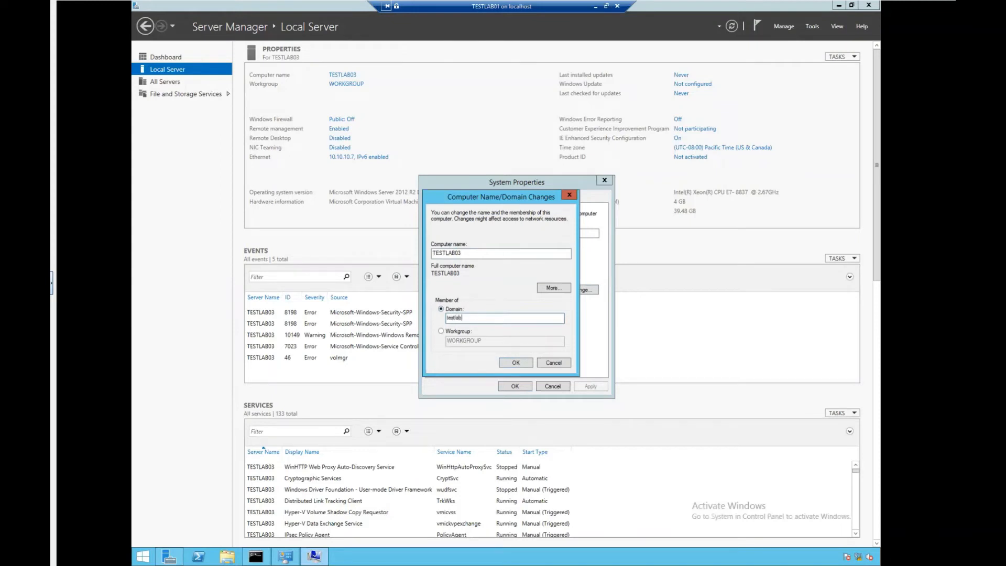
{"action": "type", "text": "1.local"}
{"action": "left_click", "coordinate": [512, 361]}
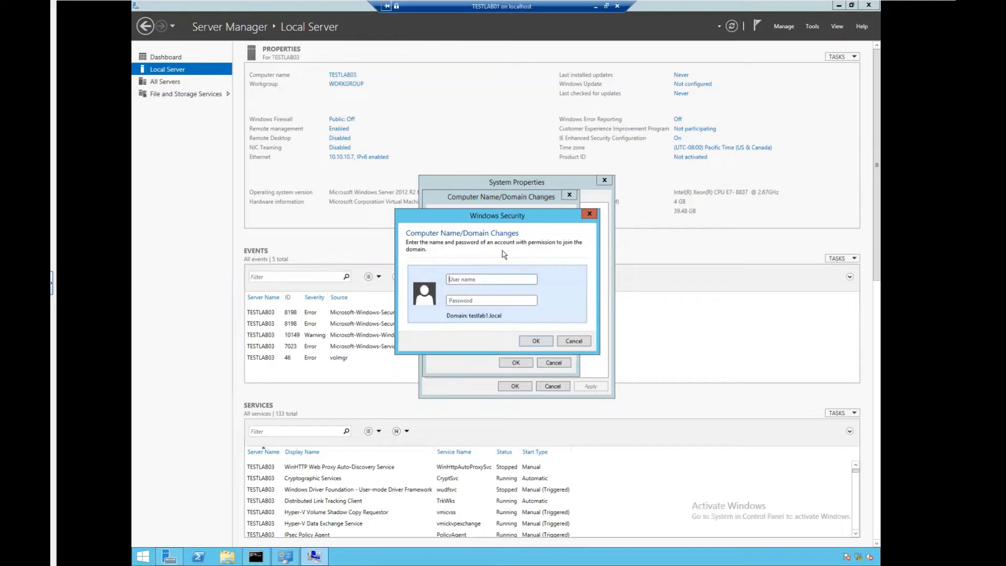
Authenticate as the domain Administrator and acknowledge the welcome and restart messages
{"action": "left_click", "coordinate": [467, 280]}
{"action": "type", "text": "Administrator************"}
{"action": "key", "text": "Return"}
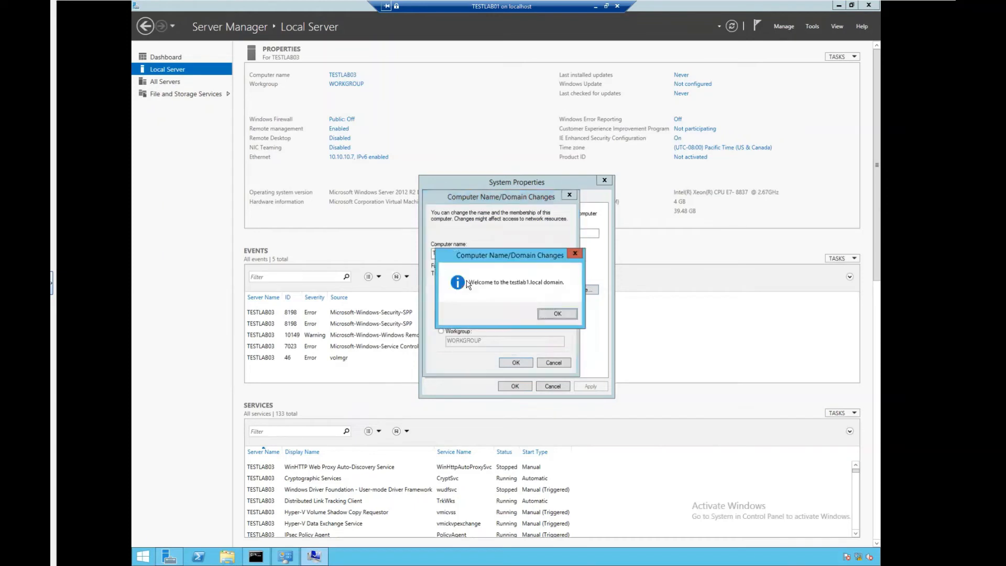
{"action": "left_click", "coordinate": [555, 314]}
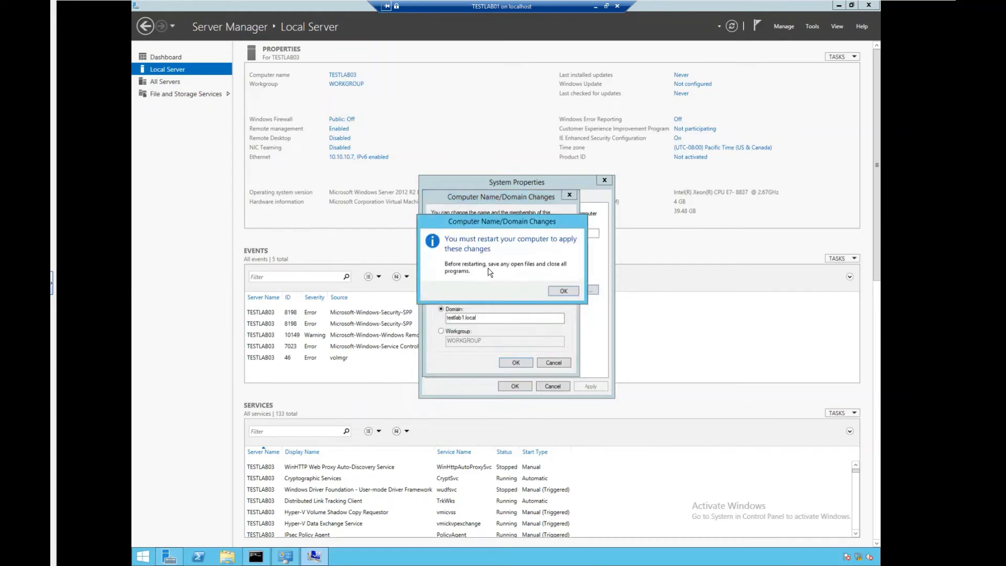
{"action": "left_click", "coordinate": [564, 291]}
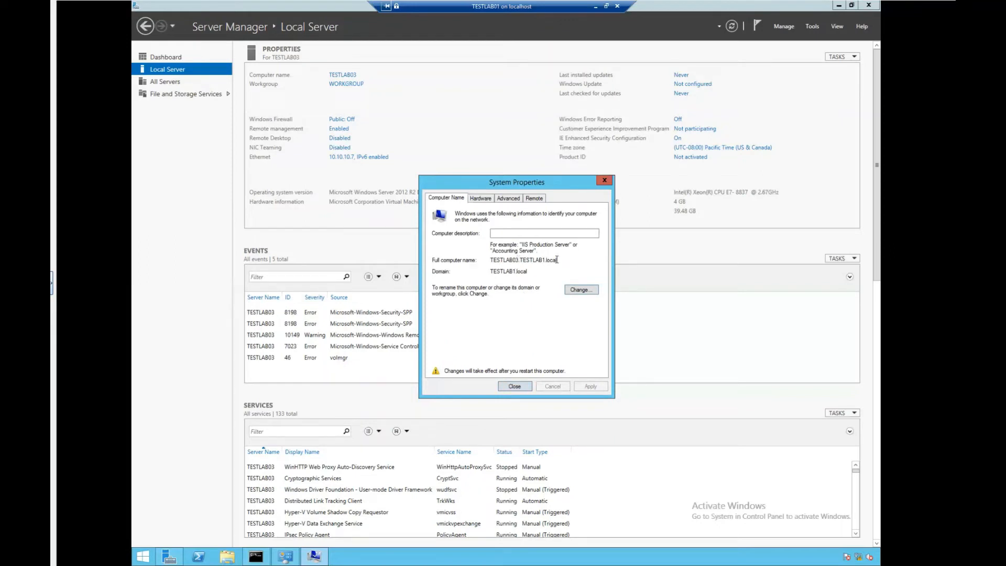
Close System Properties and choose Restart Now to apply the domain join
{"action": "left_click_drag", "start_coordinate": [556, 259], "coordinate": [490, 260]}
{"action": "left_click", "coordinate": [502, 261]}
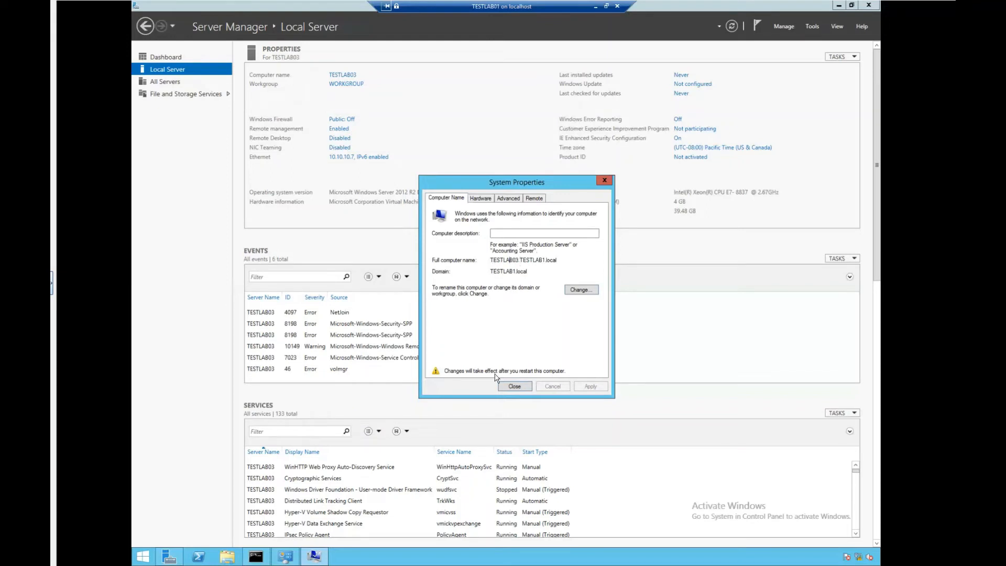
{"action": "left_click", "coordinate": [513, 387]}
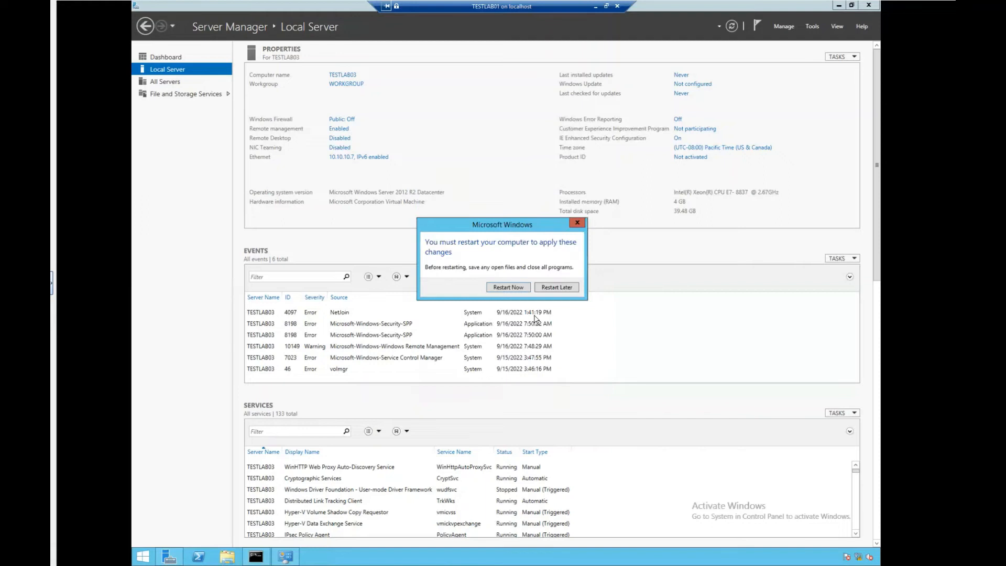
{"action": "left_click", "coordinate": [515, 289]}
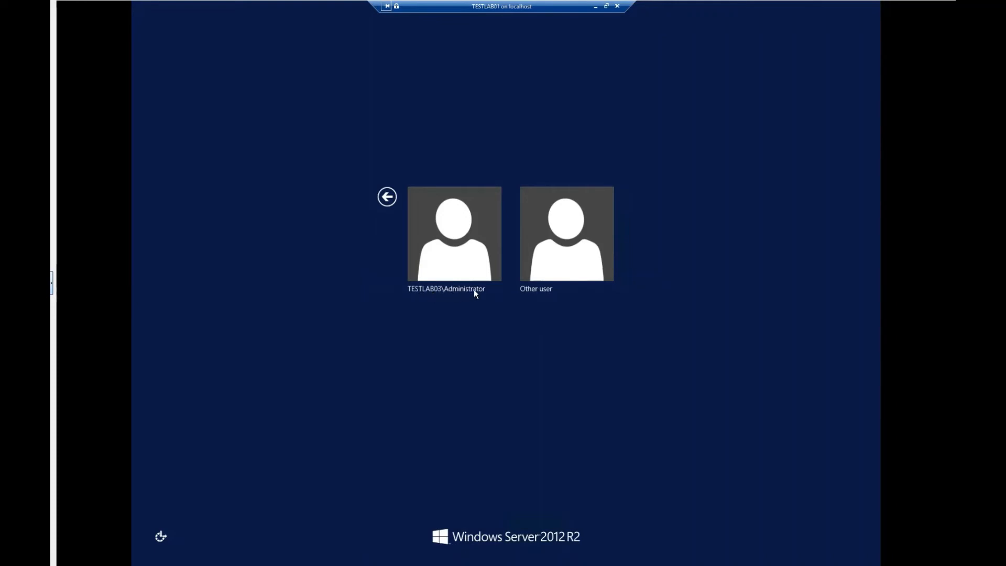
Sign in as Other user with the TESTLAB1 lab user account and its password
{"action": "left_click", "coordinate": [559, 256]}
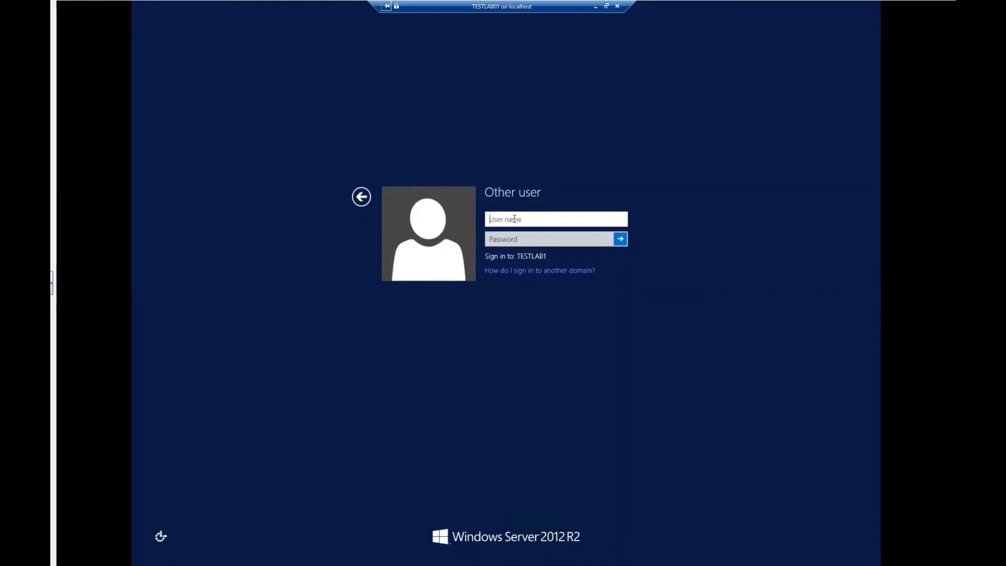
{"action": "type", "text": "LABUSER1"}
{"action": "left_click", "coordinate": [518, 238]}
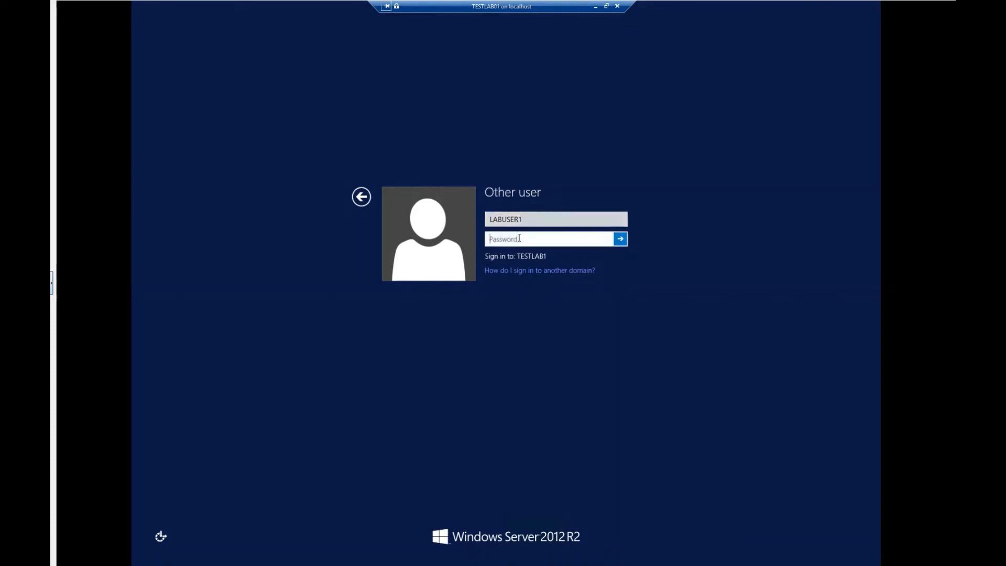
{"action": "type", "text": "************"}
{"action": "key", "text": "Return"}
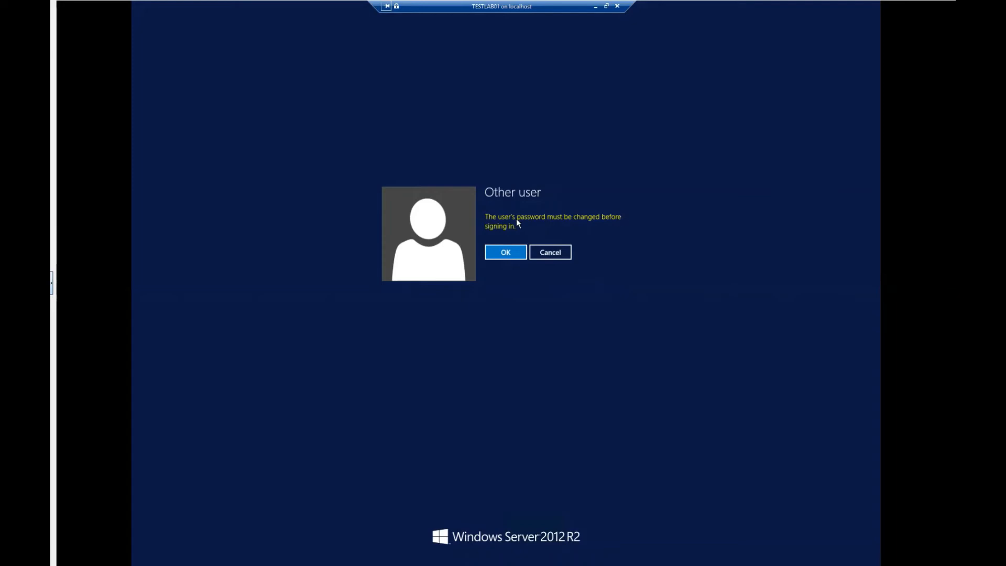
Enter and confirm a new password for the lab user, then accept the change notice
{"action": "left_click", "coordinate": [495, 252]}
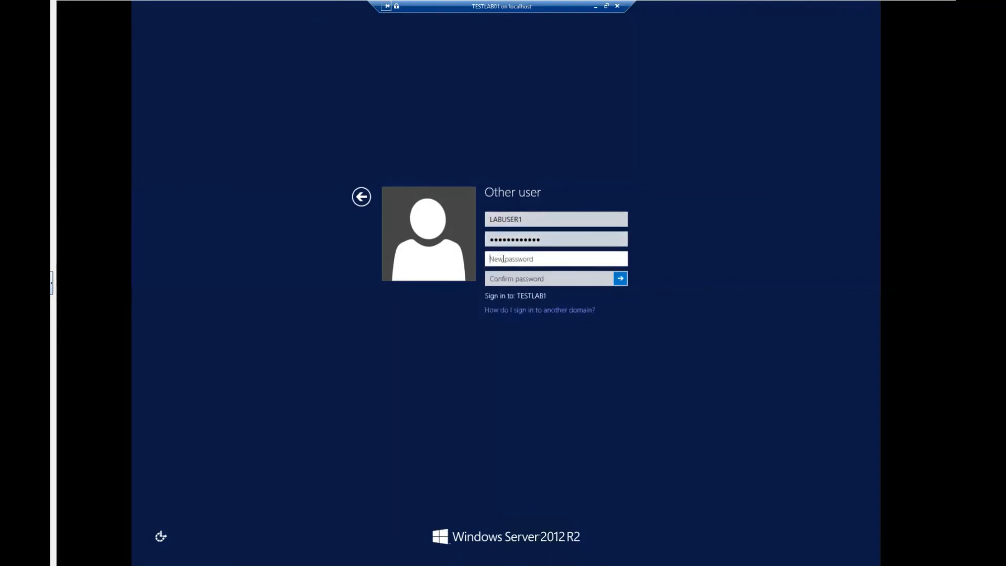
{"action": "type", "text": "*************"}
{"action": "key", "text": "Tab"}
{"action": "type", "text": "***"}
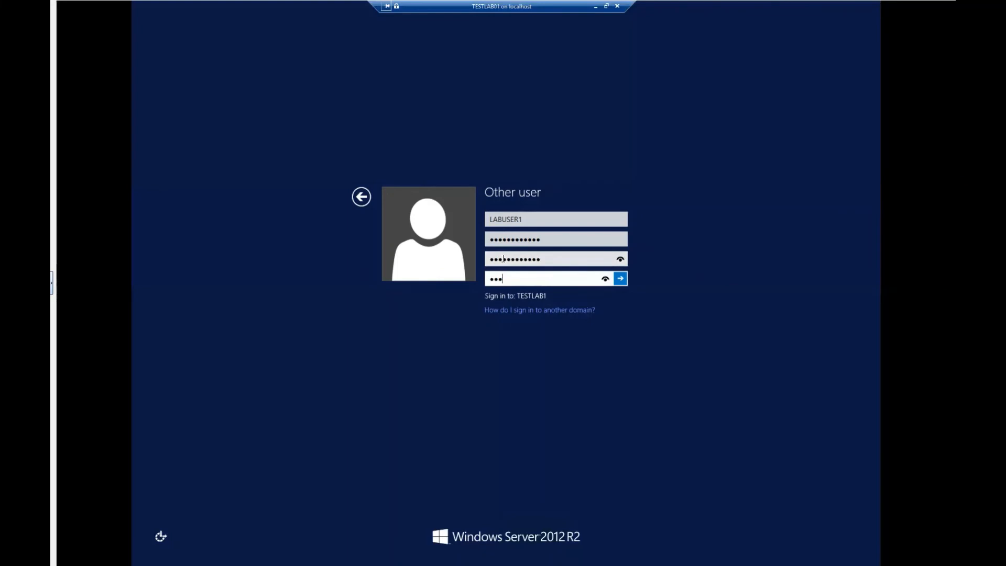
{"action": "key", "text": "BackSpace"}
{"action": "key", "text": "BackSpace"}
{"action": "key", "text": "BackSpace"}
{"action": "type", "text": "************"}
{"action": "key", "text": "Return"}
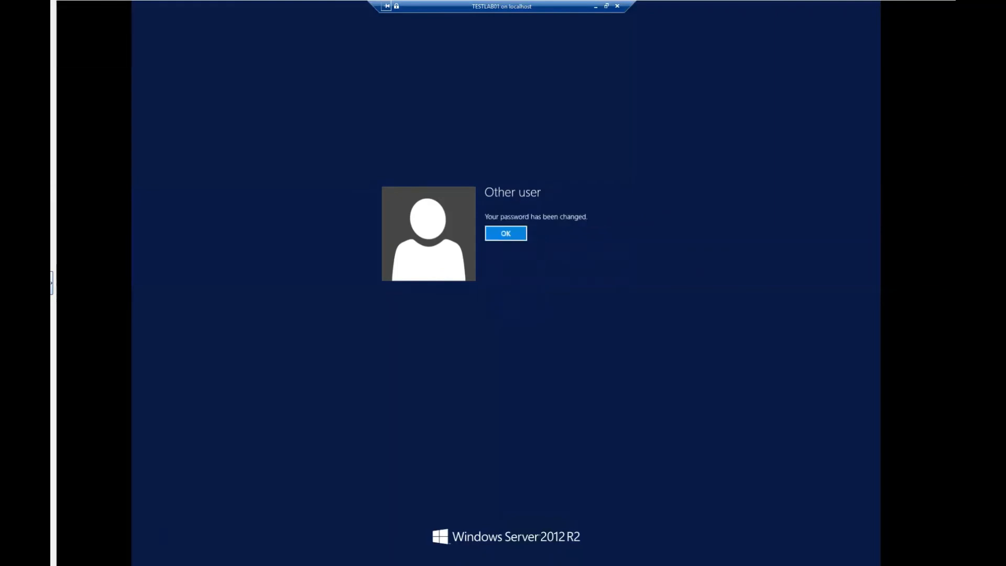
{"action": "left_click", "coordinate": [507, 233]}
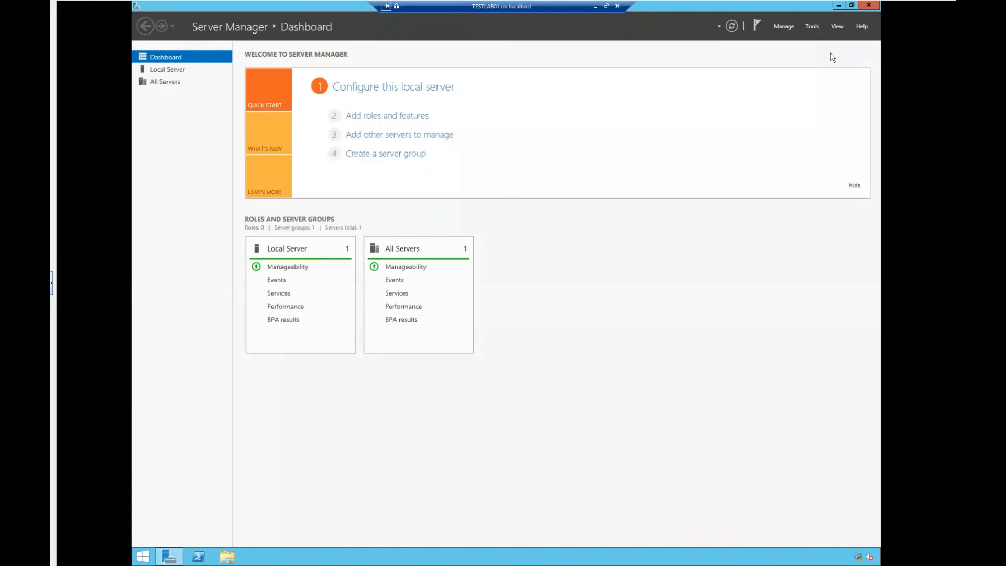
Minimize the Server Manager window to reveal the desktop
{"action": "left_click", "coordinate": [839, 5]}
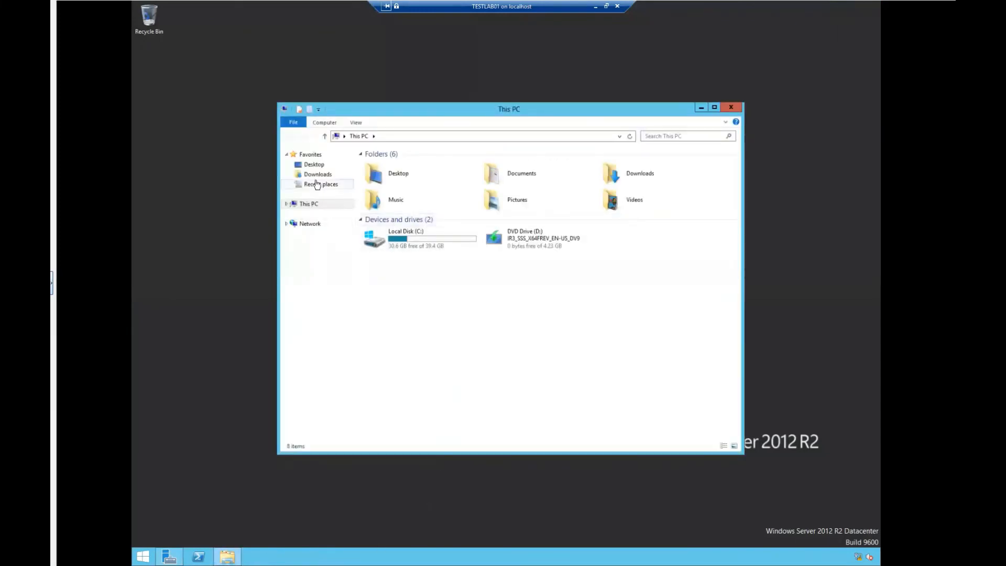
Open This PC's Properties to show TESTLAB03 as a member of domain TESTLAB1.local
{"action": "right_click", "coordinate": [303, 205]}
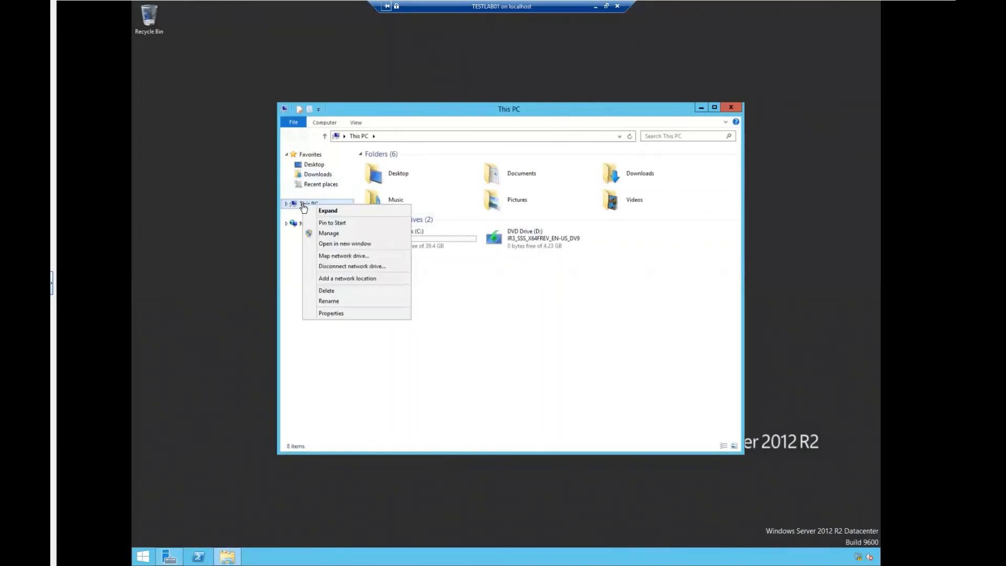
{"action": "left_click", "coordinate": [320, 316]}
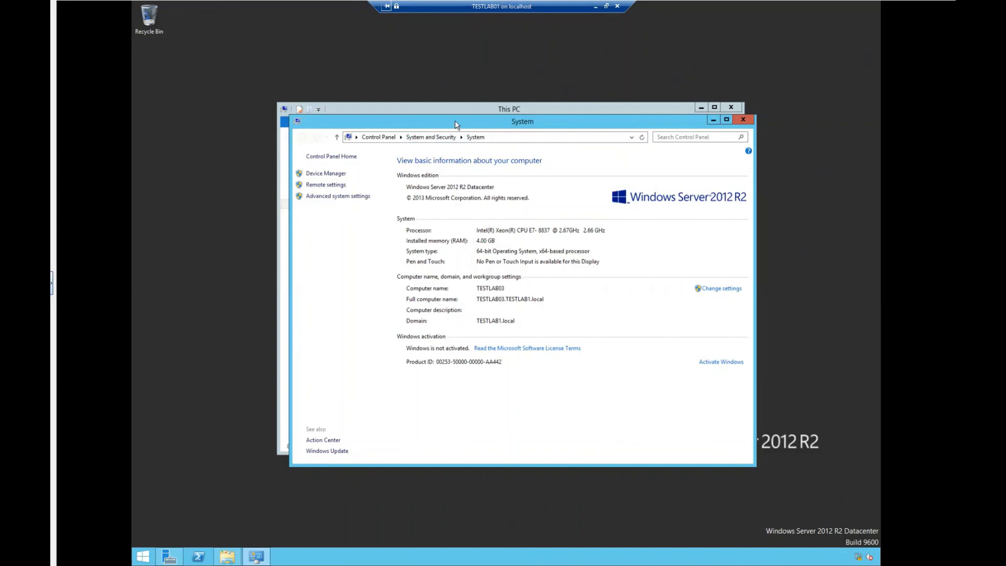
{"action": "left_click_drag", "start_coordinate": [512, 121], "coordinate": [577, 96]}
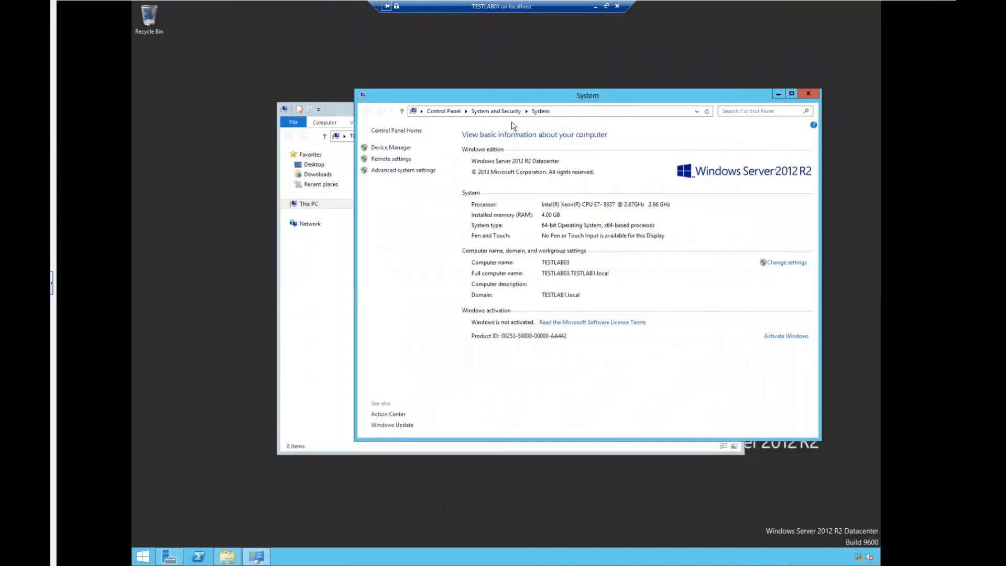